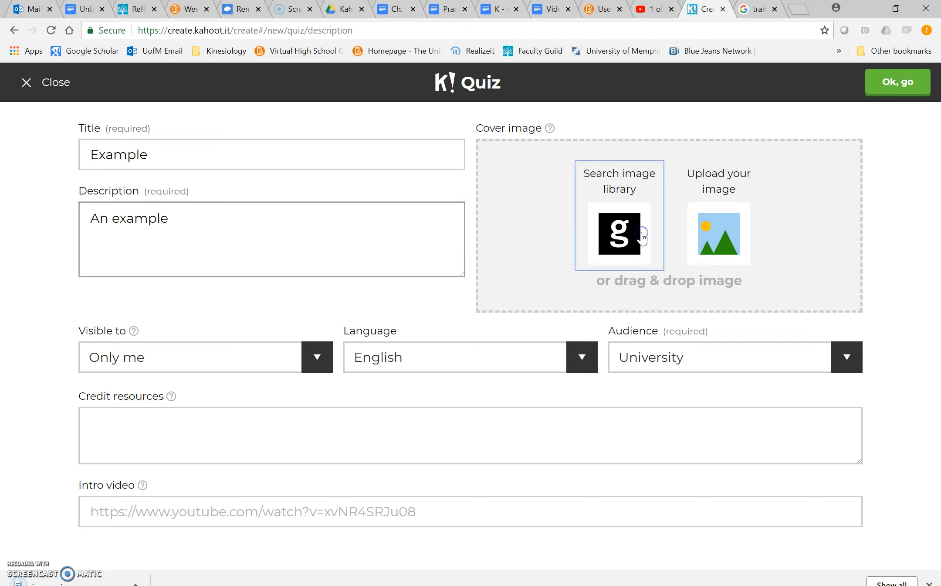
Upload the "images" picture from the Desktop as the quiz's cover image and accept the quiz description.
click(365, 236)
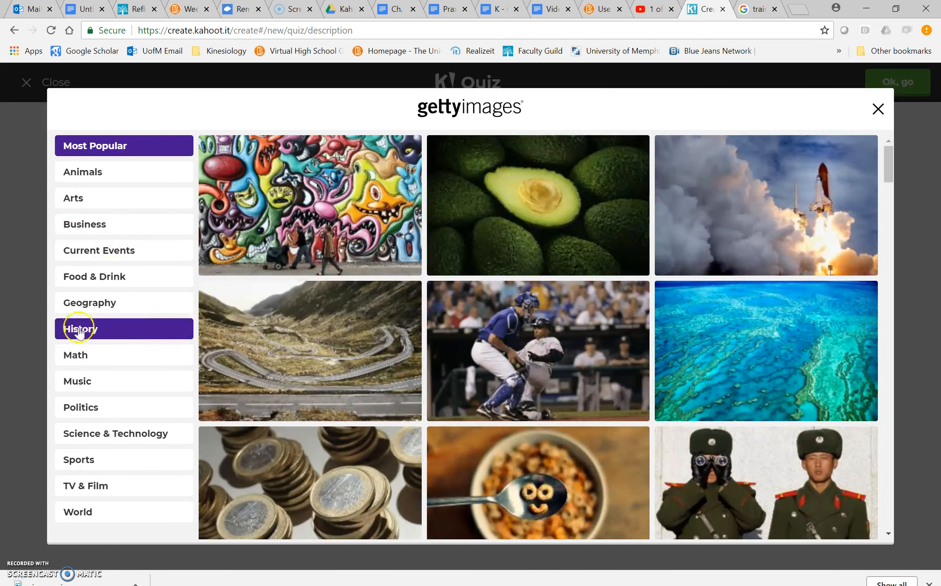
click(878, 109)
click(724, 242)
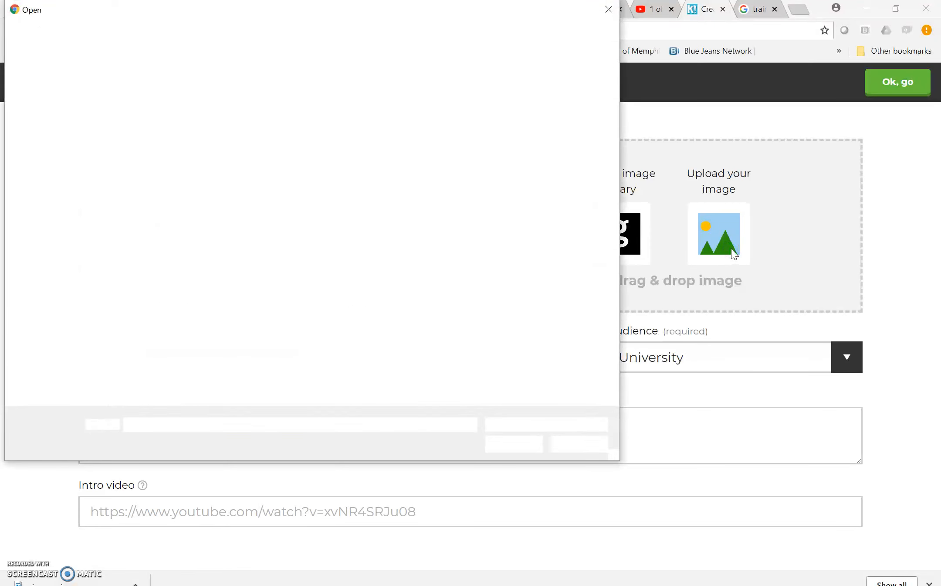
click(580, 105)
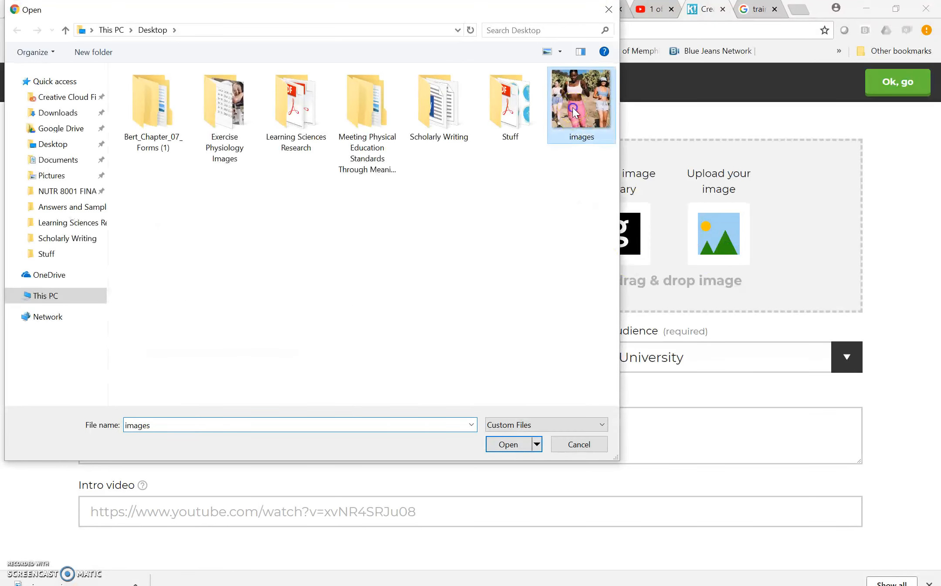
click(508, 445)
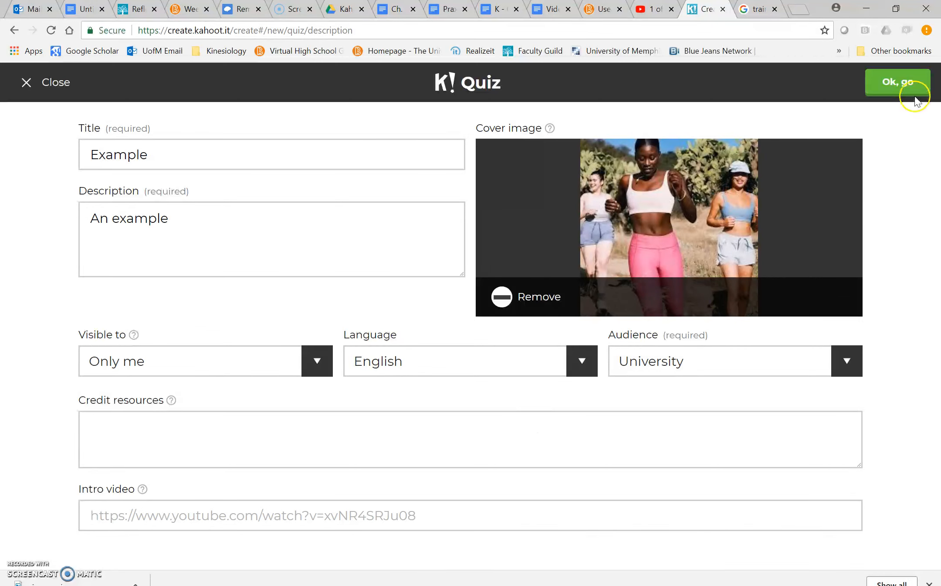
click(899, 84)
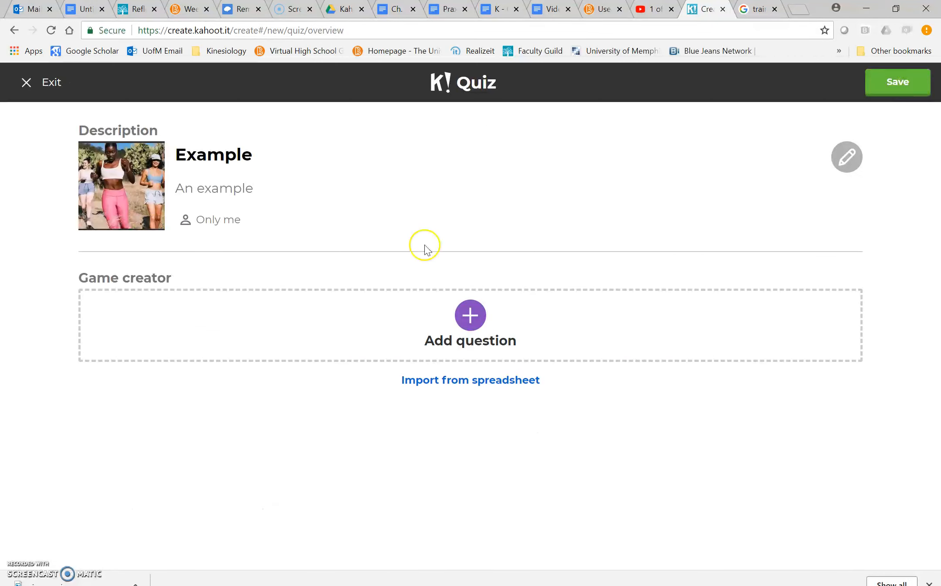
Add a question with the energy balance statement copied from question 1 of the Ch. 7 Google Docs document, ending it with a period.
click(471, 314)
click(394, 8)
drag(267, 256, 646, 256)
key(ctrl+c)
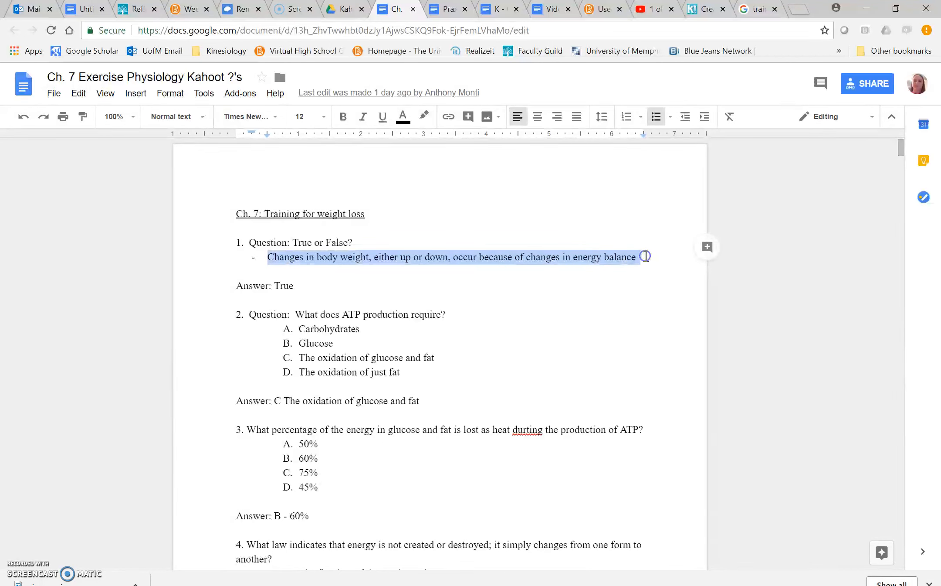
click(699, 11)
click(362, 152)
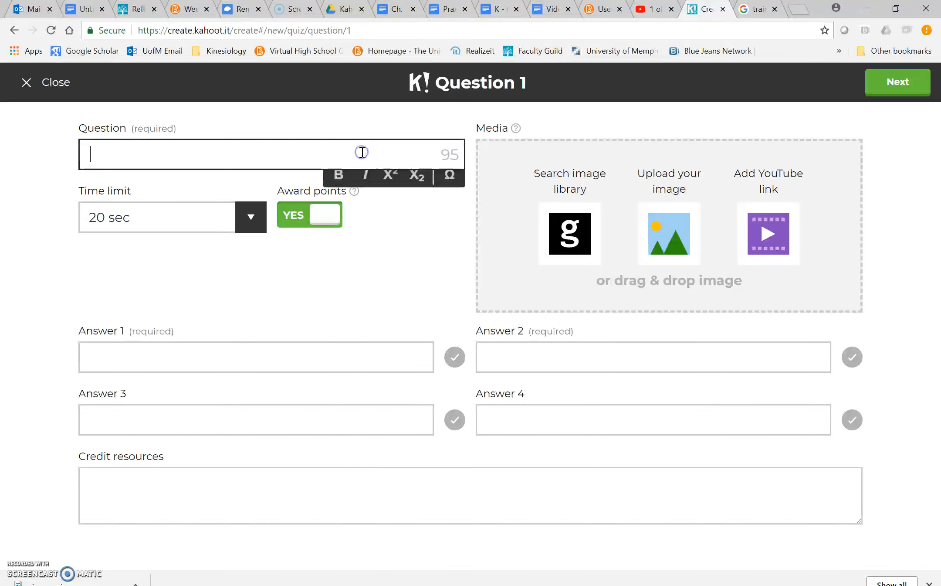
key(ctrl+v)
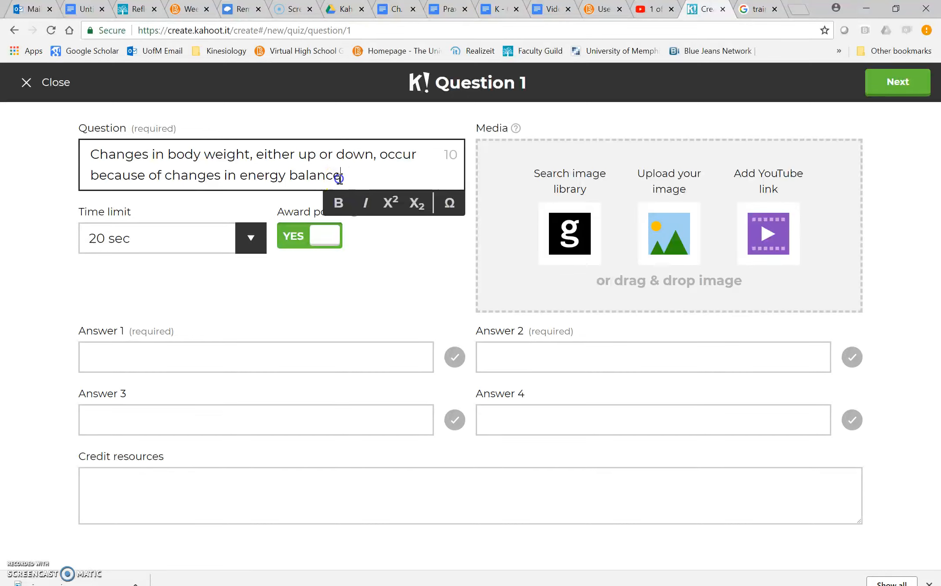
text(.)
Set the question's time limit to 10 sec and enter True as answer 1 and False as answer 2.
click(250, 237)
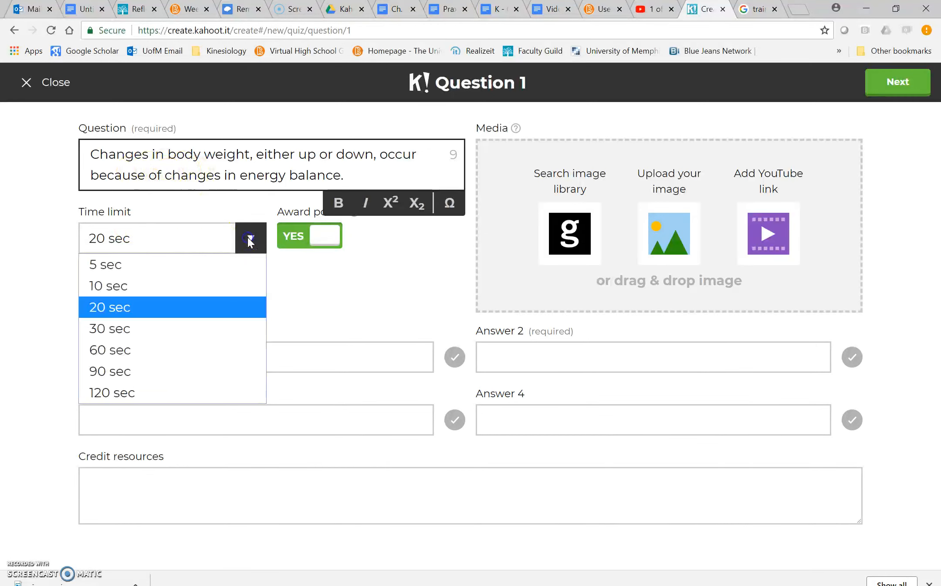
click(160, 288)
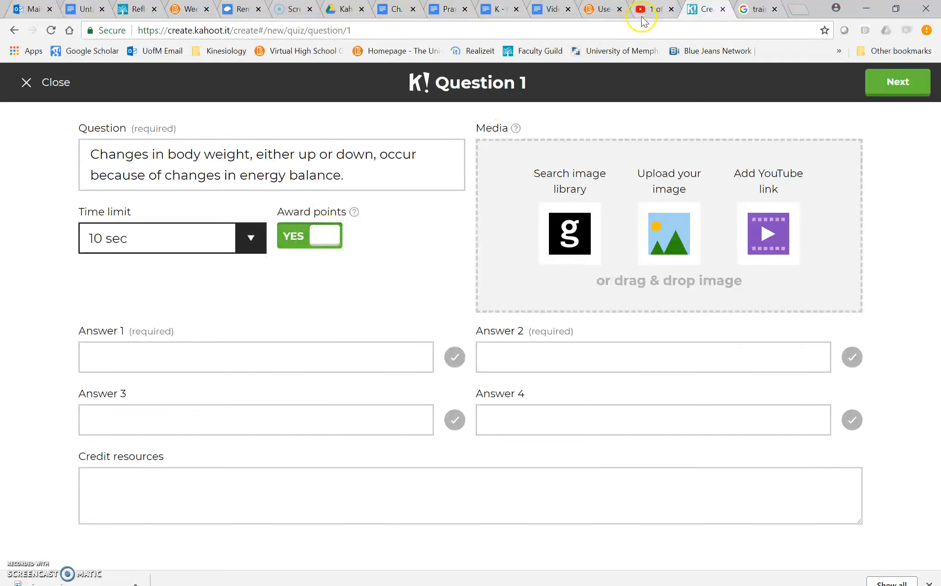
click(191, 356)
text(True)
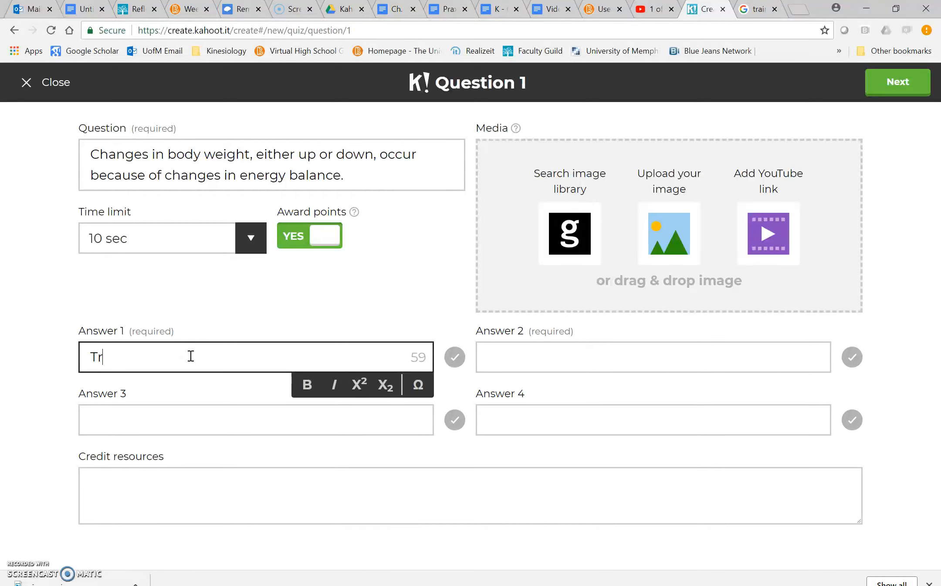
key(Tab)
text(False)
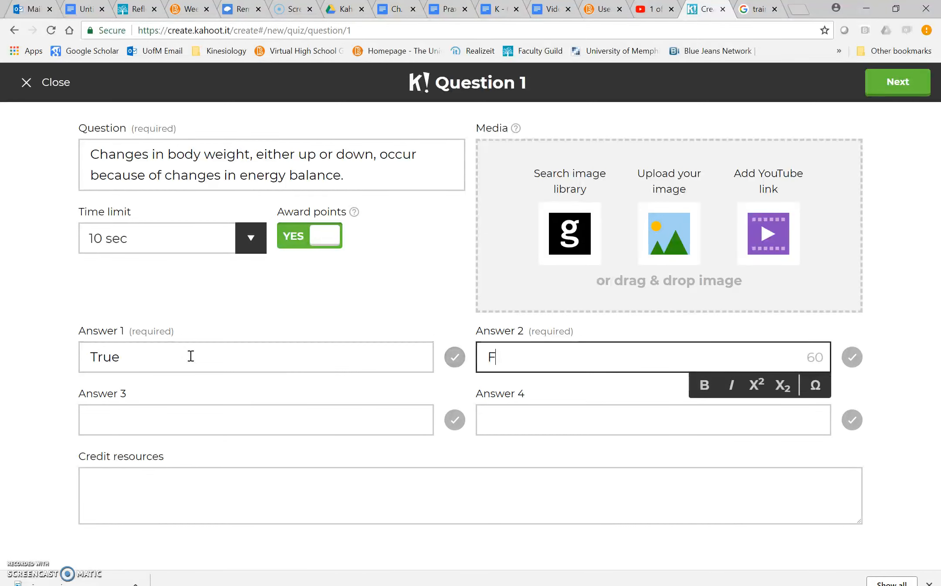
Check the answer in the Google Docs document, mark True as correct in Kahoot, and complete the question.
click(394, 10)
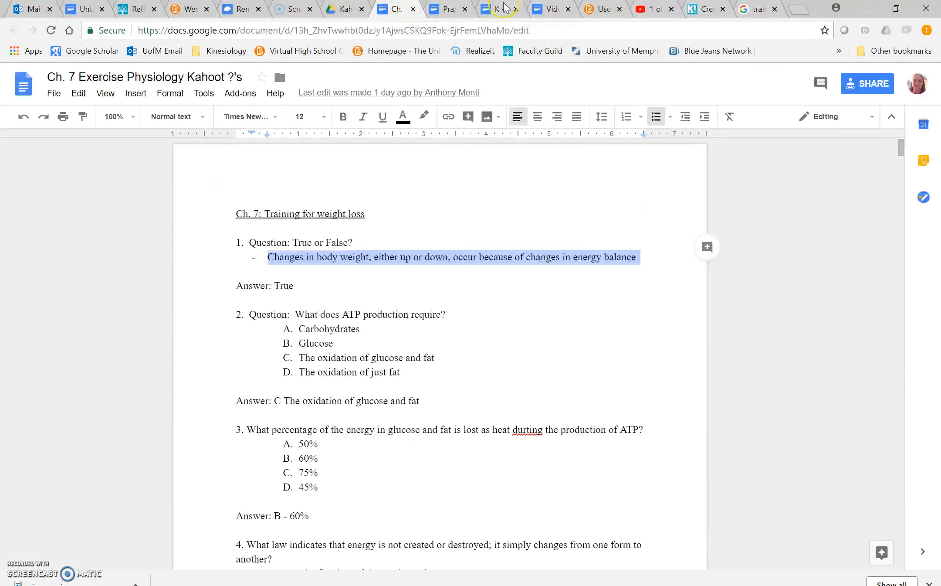
click(709, 7)
click(455, 358)
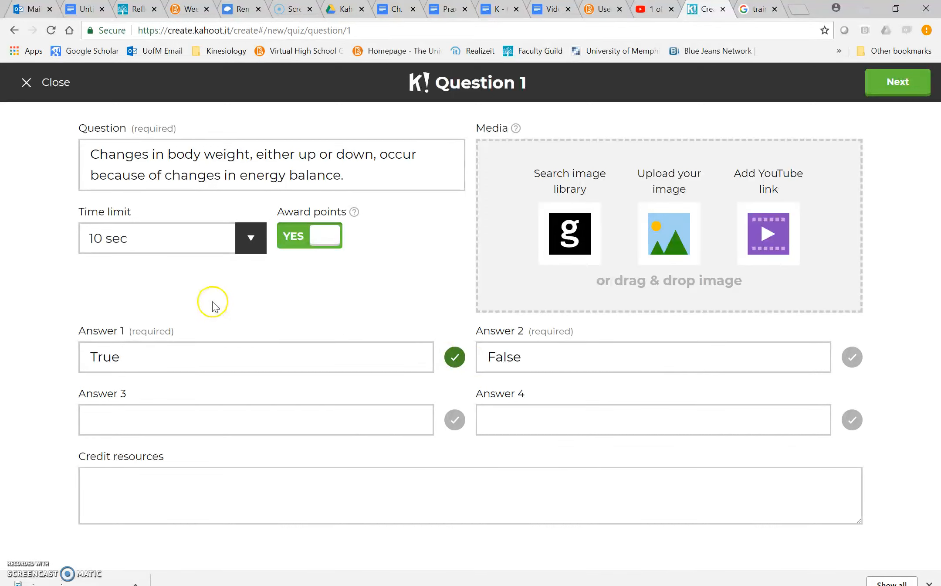
click(908, 87)
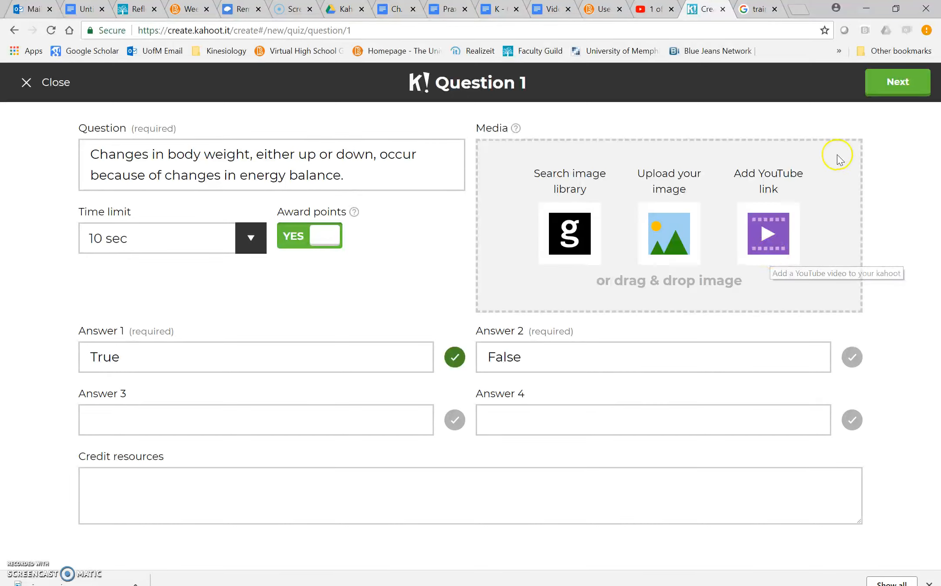
click(899, 92)
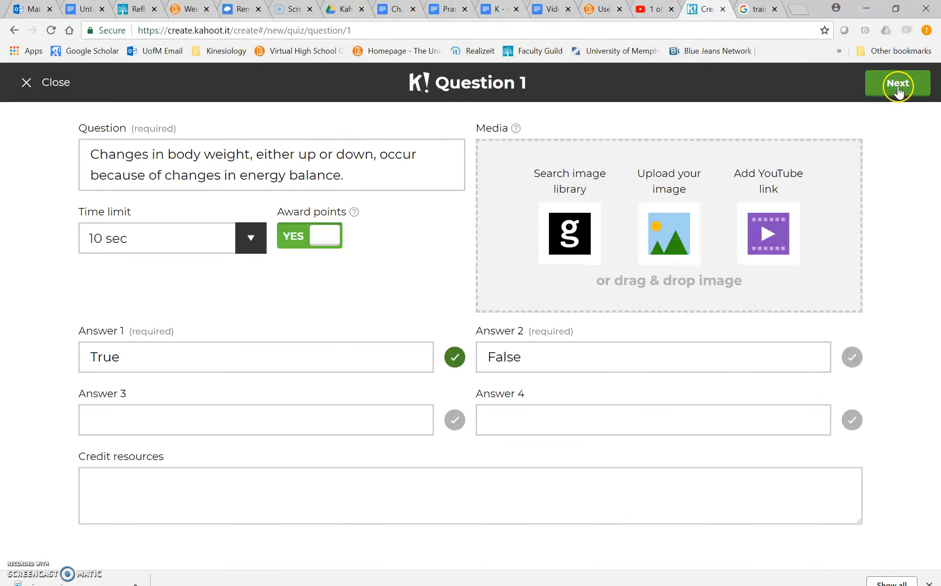
click(899, 92)
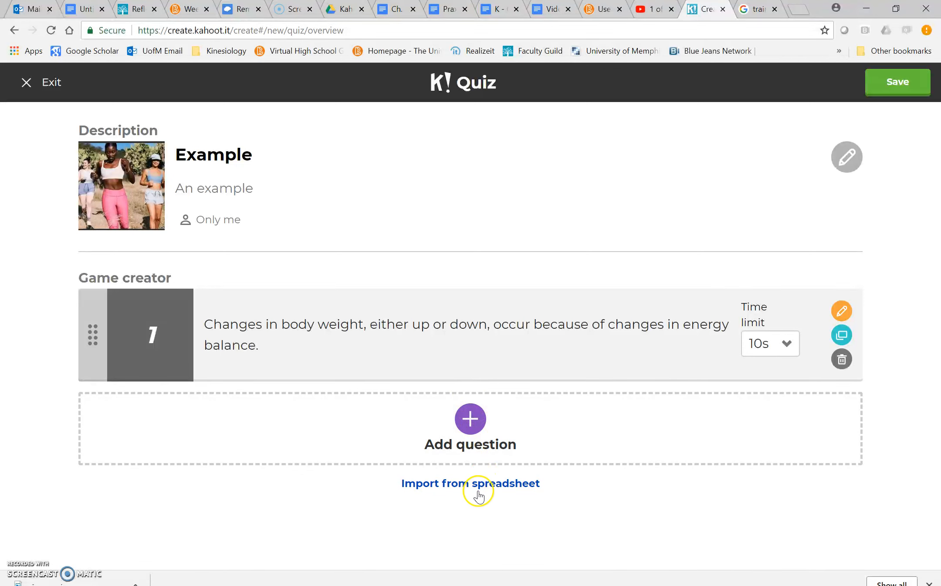
View the spreadsheet import options, cancel the import, and save the quiz.
click(458, 485)
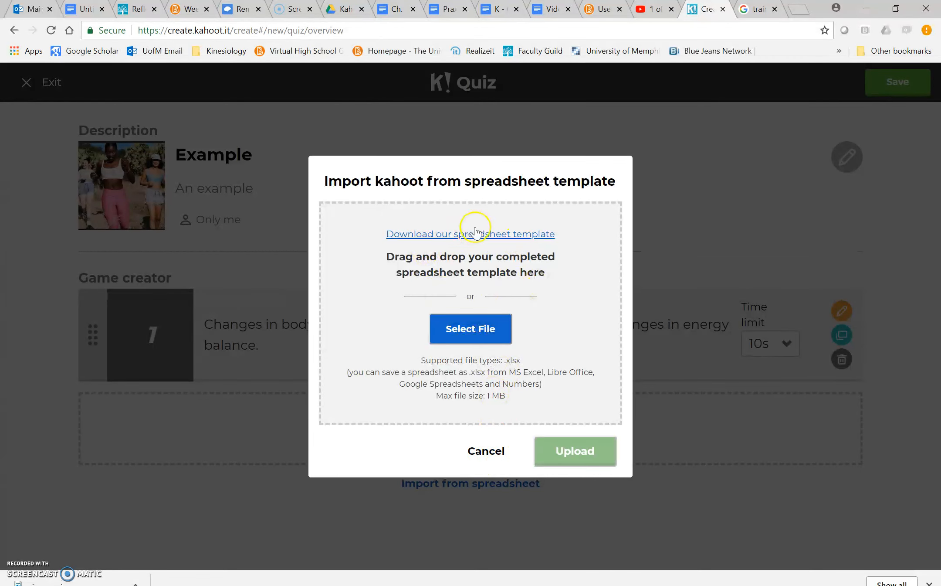
click(486, 451)
click(891, 86)
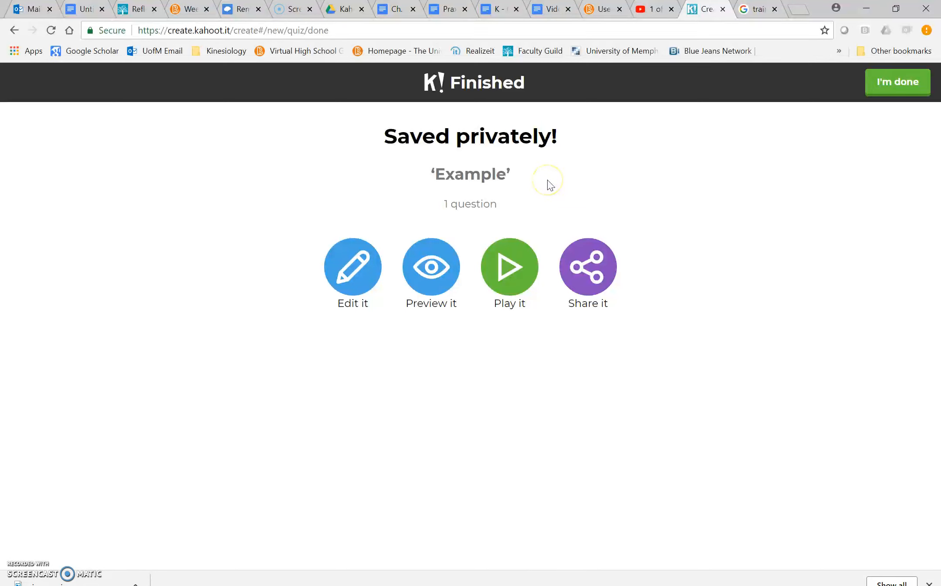
View the saved quiz's sharing options, finish the quiz, and reopen Example for editing.
click(588, 272)
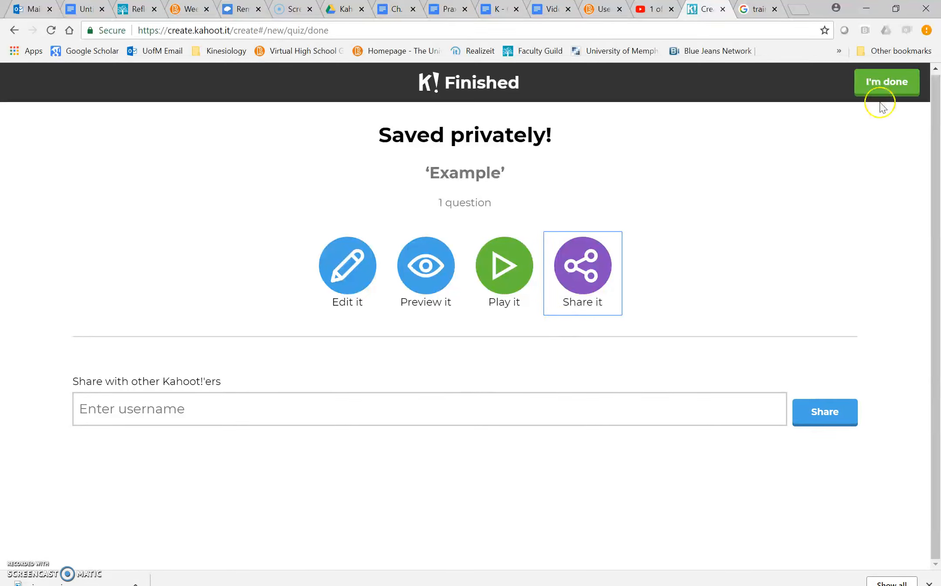
click(877, 85)
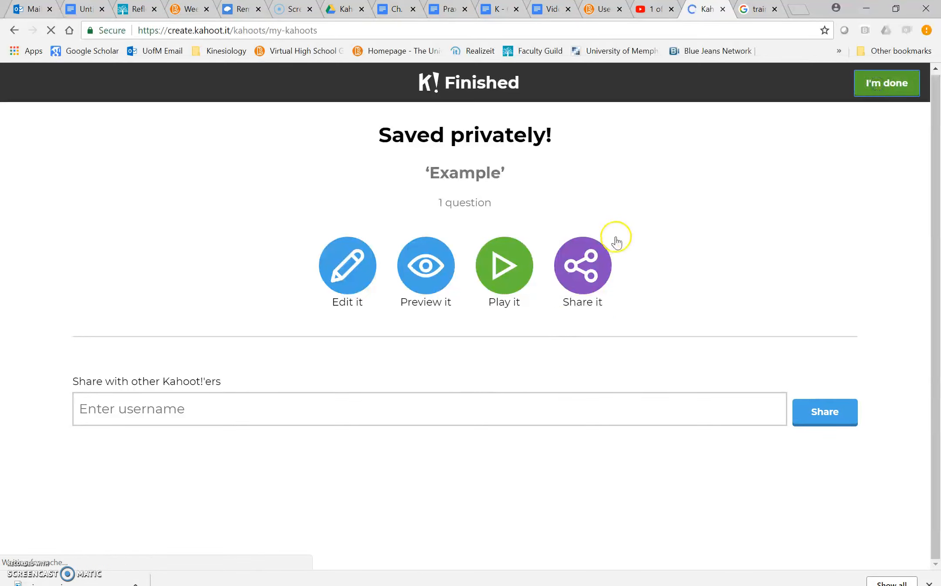
click(616, 236)
click(481, 379)
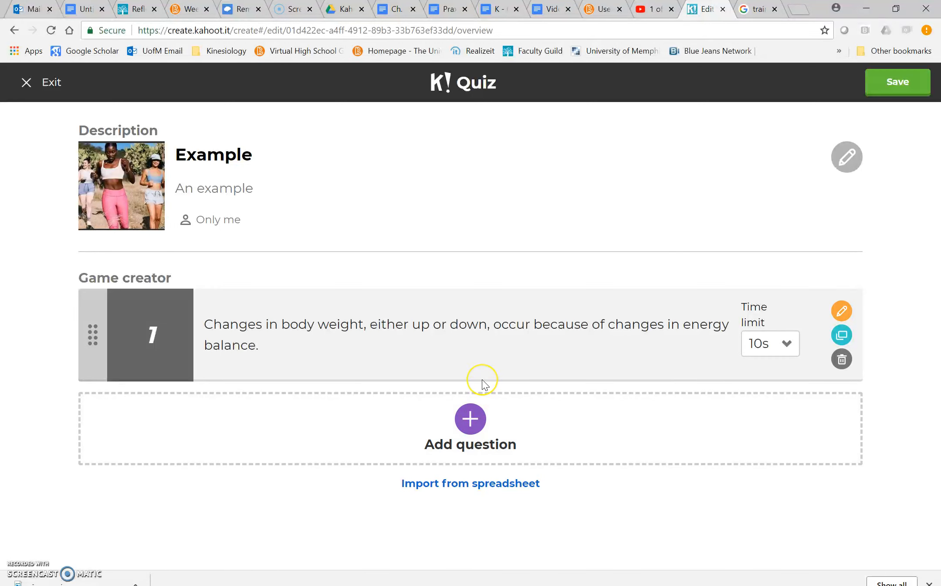